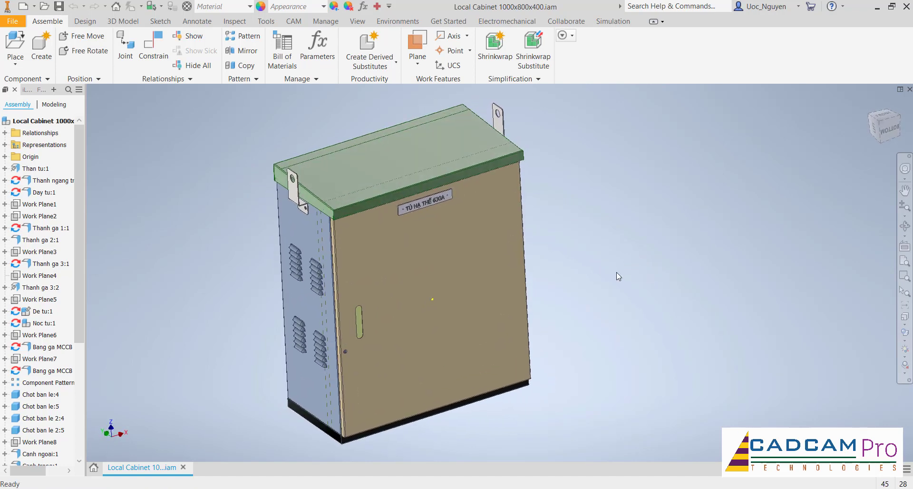
Switch to AutoDRAW and load all models of the Local Cabinet 1000x800x400 assembly into the grid
left_click(414, 488)
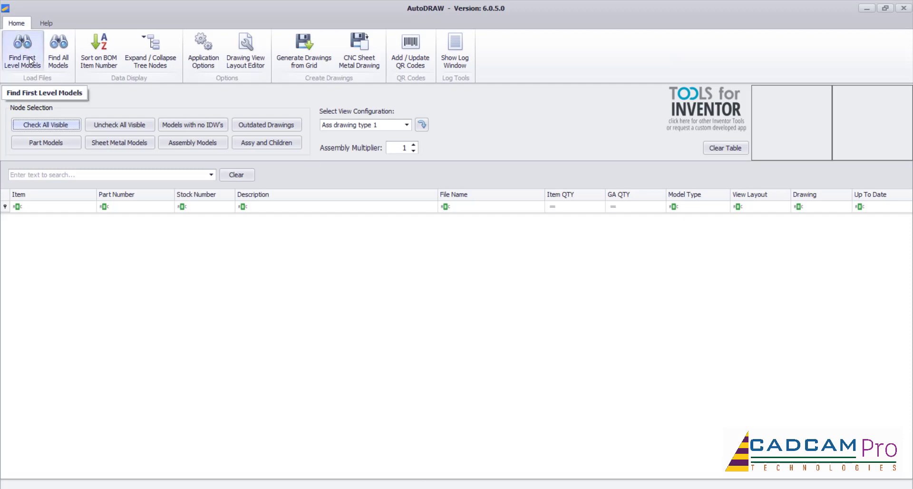
left_click(52, 59)
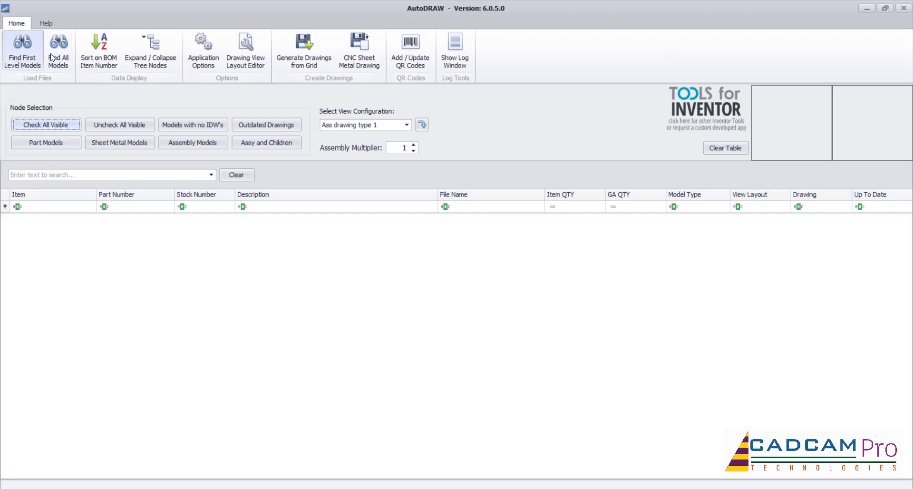
left_click(492, 293)
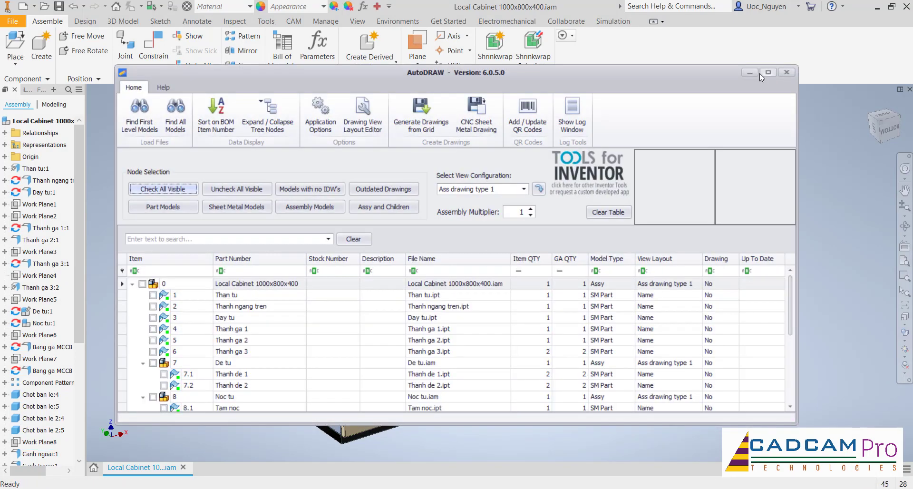
left_click_drag(666, 77, 678, 37)
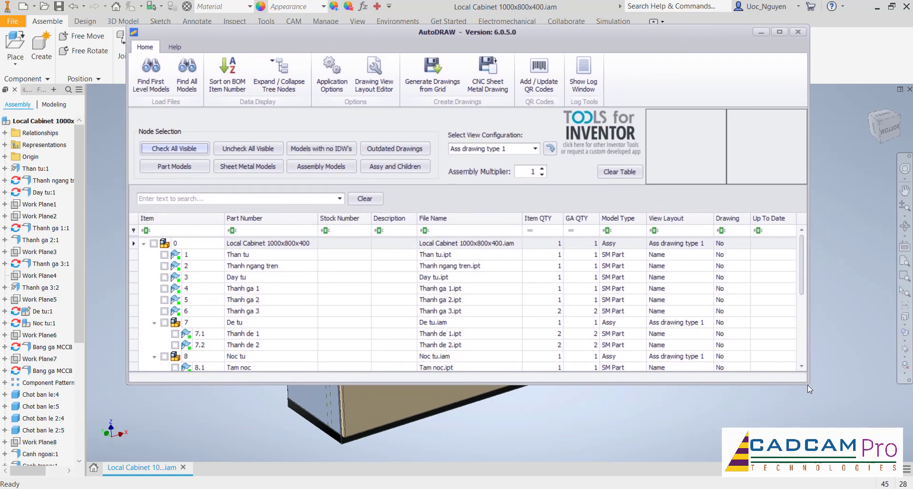
left_click_drag(807, 385, 658, 448)
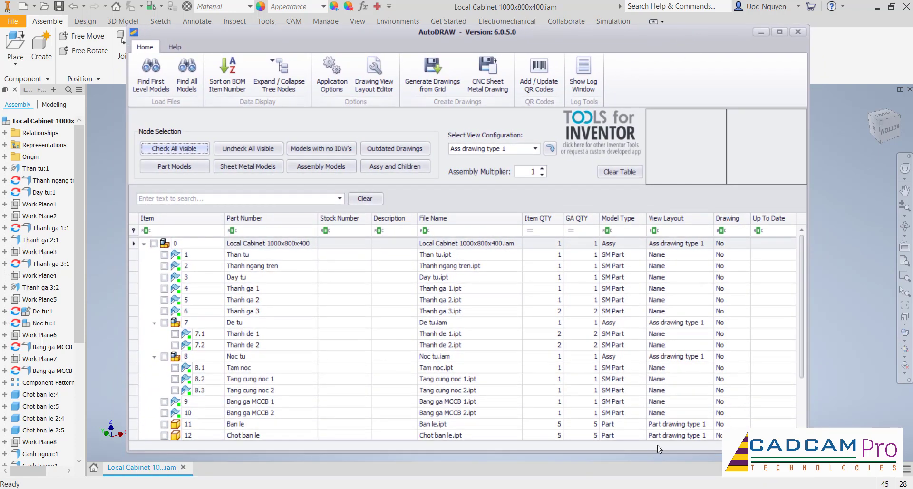
mouse_move(587, 35)
left_mouse_down()
mouse_move(603, 30)
mouse_move(595, 29)
left_mouse_up()
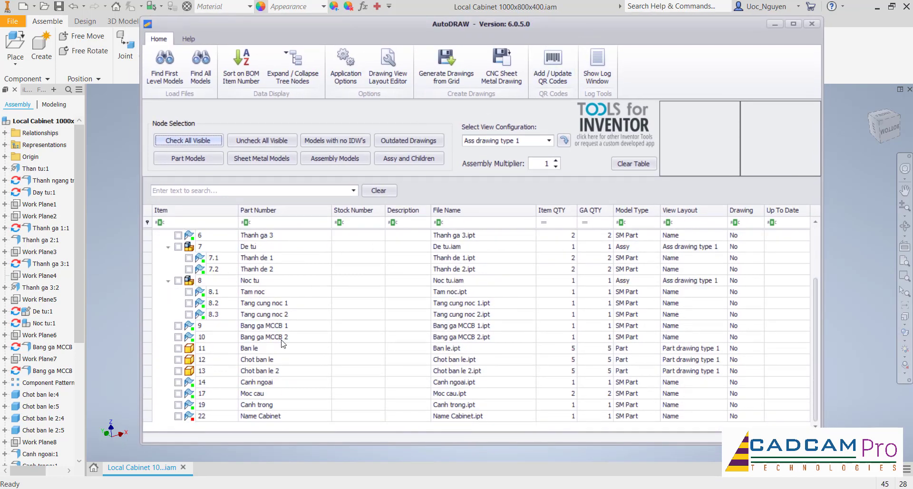
Enable inserting model dimensions on part drawings in the application options and accept the change
left_click(350, 76)
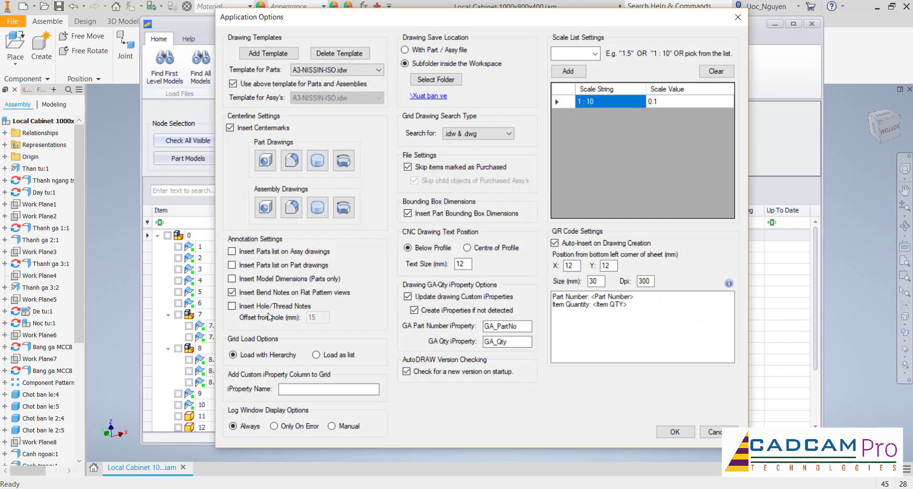
left_click(232, 280)
left_click(674, 431)
Examine the saved view layouts in the Drawing View Layout Editor
left_click(379, 71)
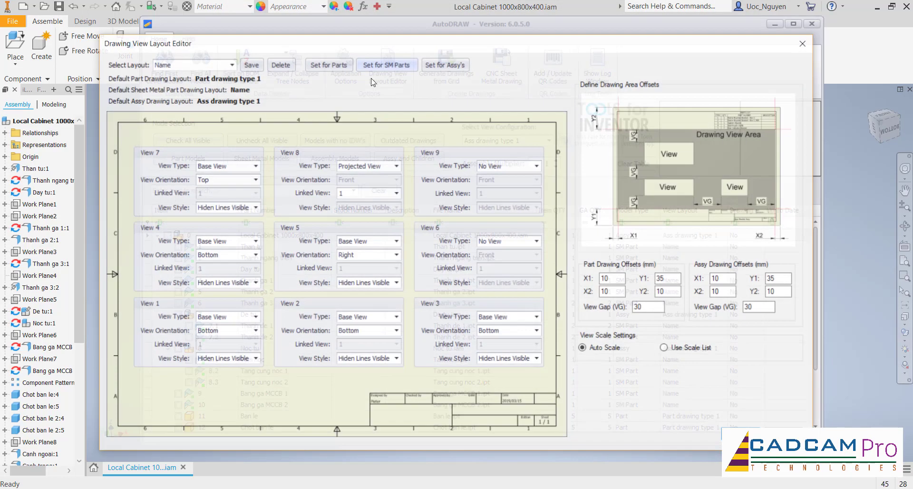
left_click(231, 65)
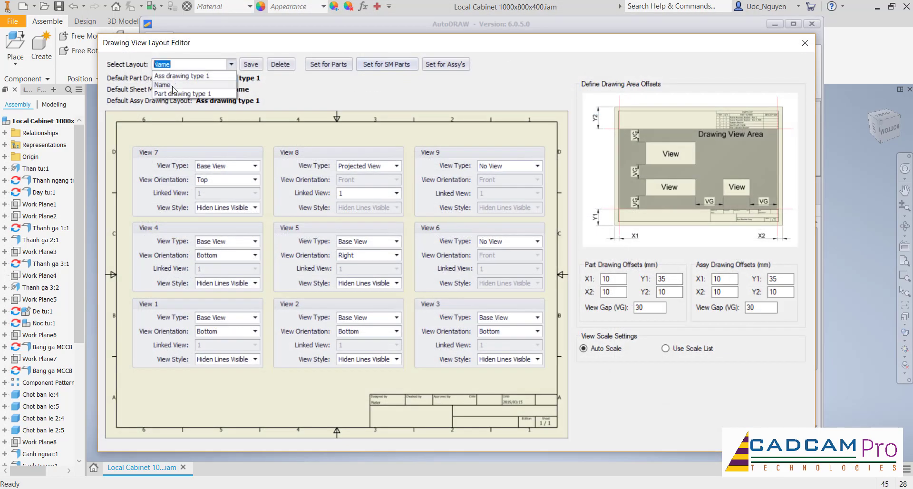
left_click(358, 90)
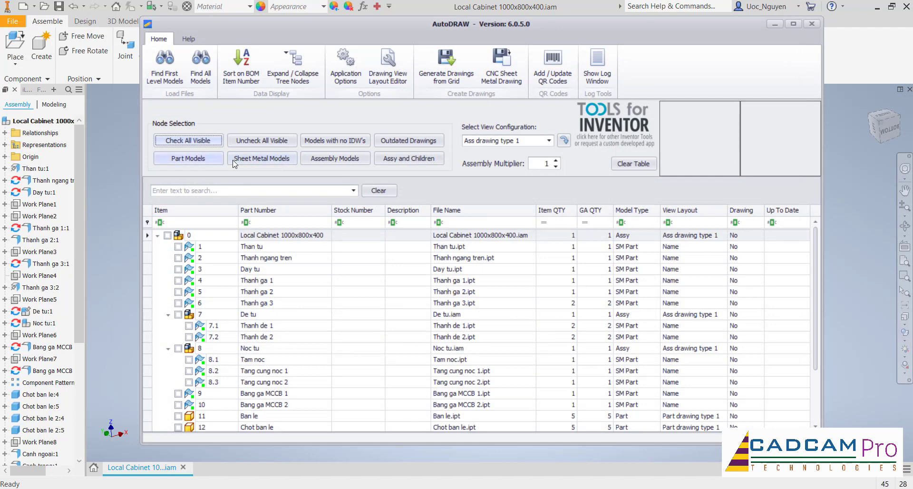
Select all part models in the grid and assign them the Part drawing type 1 view configuration
left_click(259, 159)
left_click(200, 162)
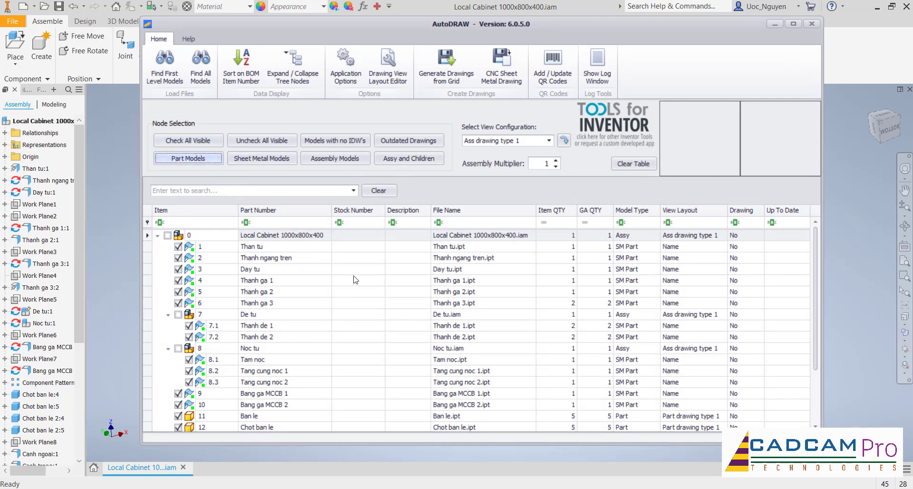
left_click(549, 140)
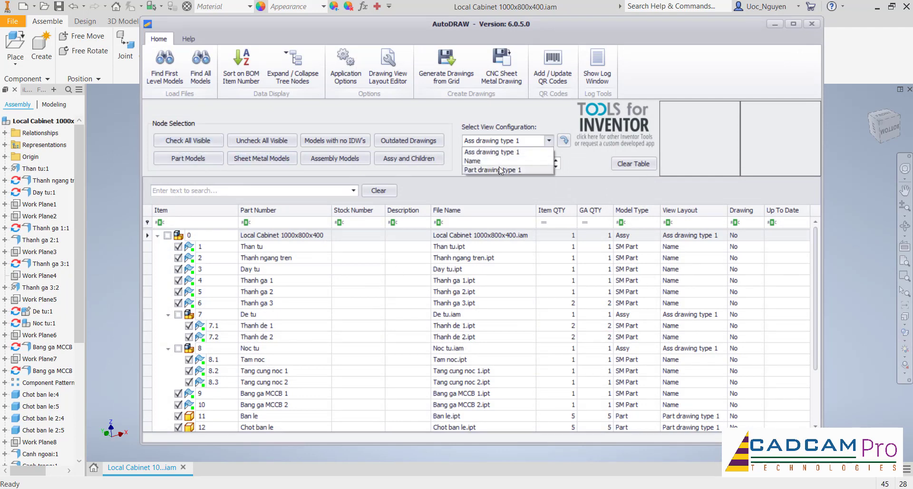
left_click(495, 171)
left_click(563, 140)
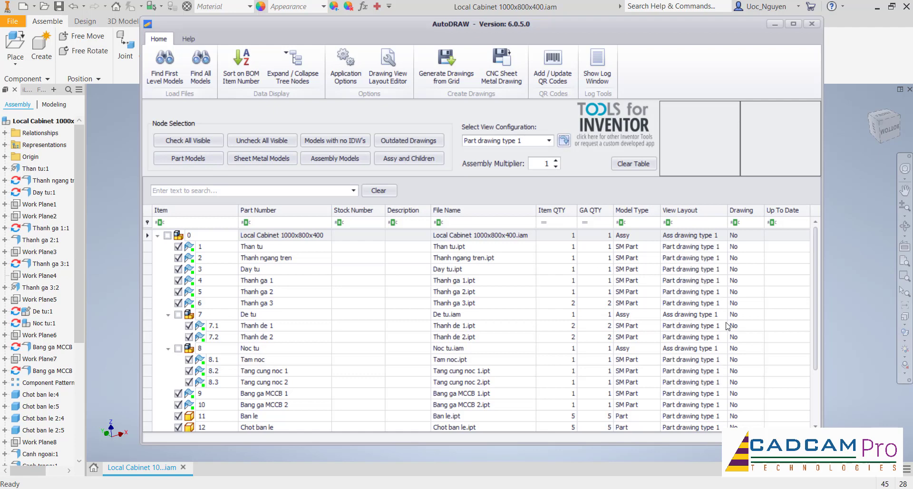
Try an assembly multiplier of 3, then restore it to 1
left_click_drag(816, 259, 814, 346)
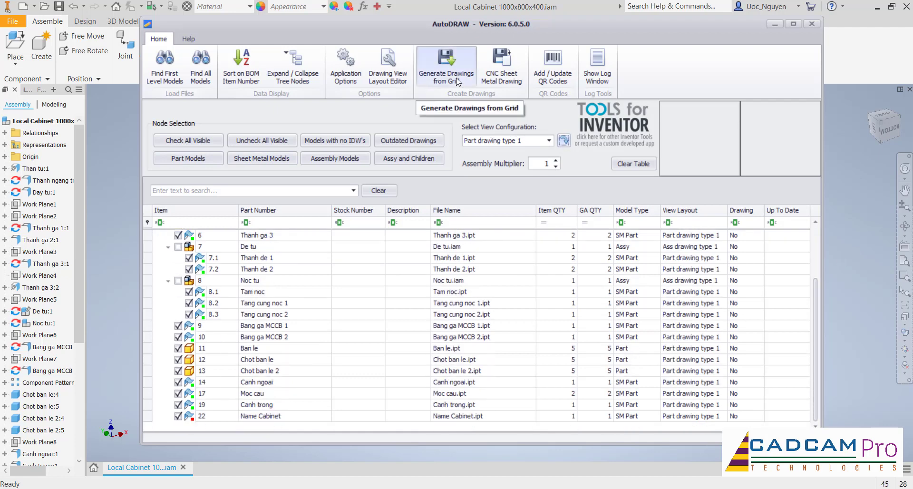
left_click(555, 162)
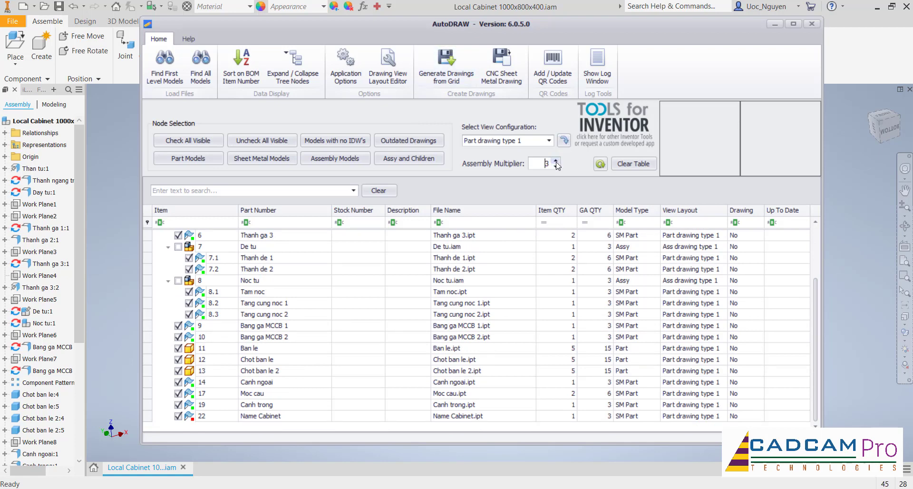
left_click(556, 166)
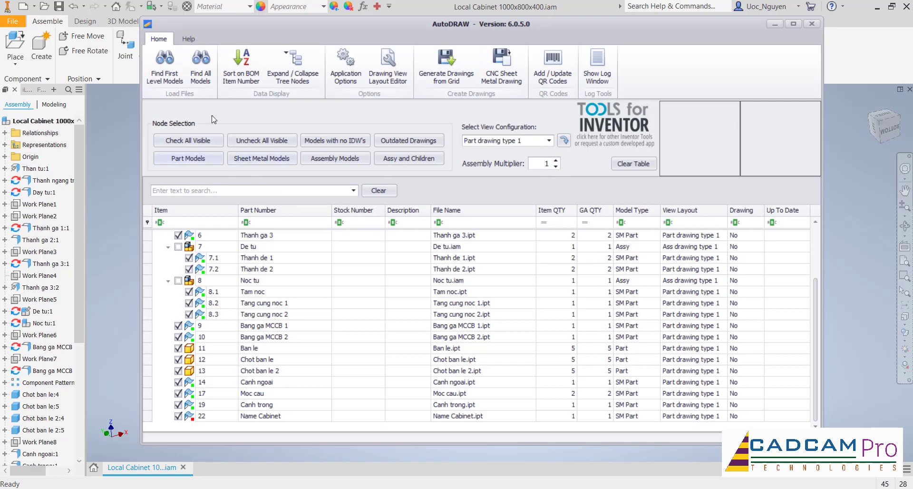
Sort the grid by BOM item number and generate drawings for the selected part models
left_click(235, 67)
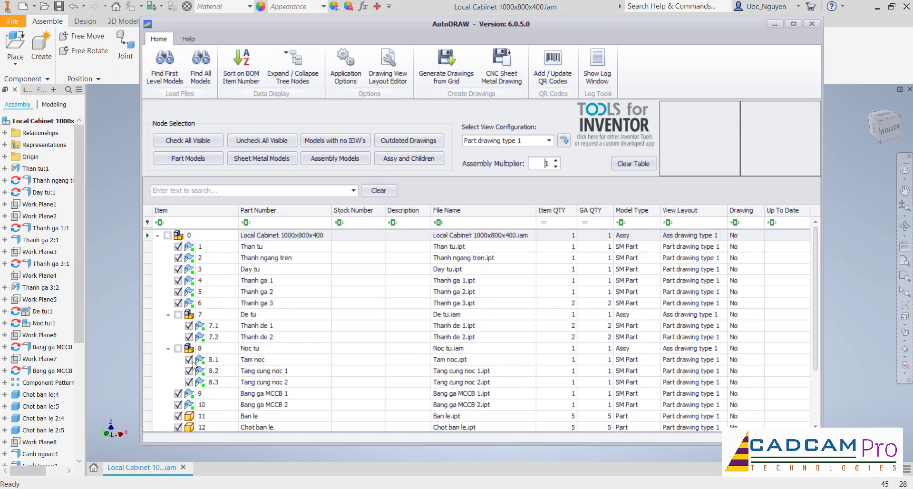
left_click(427, 87)
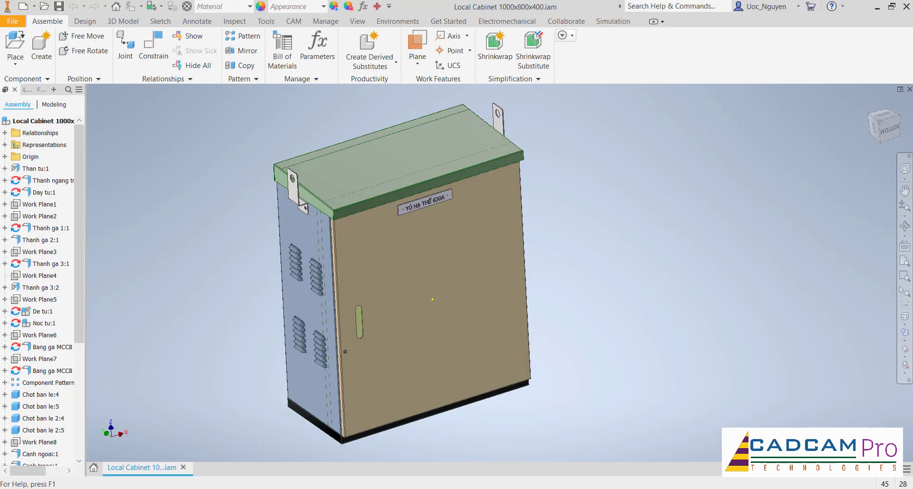
Review the drawing creation entries in the log window and close it
mouse_move(396, 488)
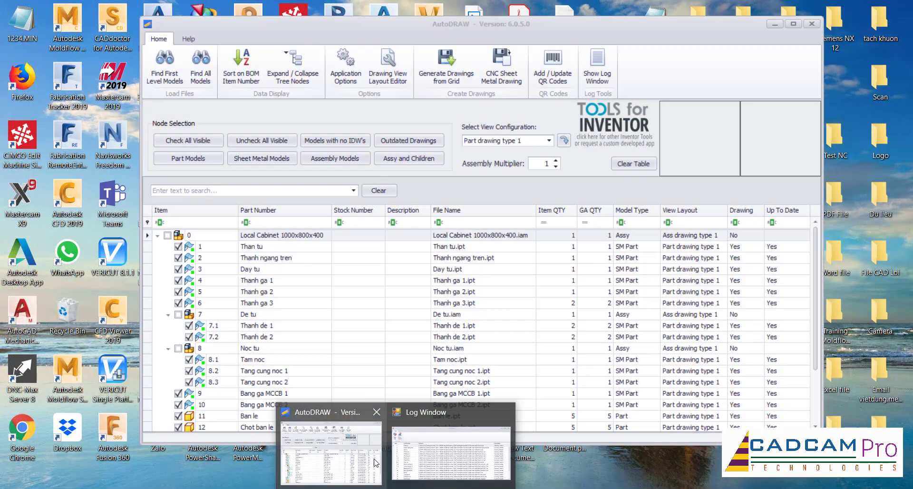
left_click(434, 452)
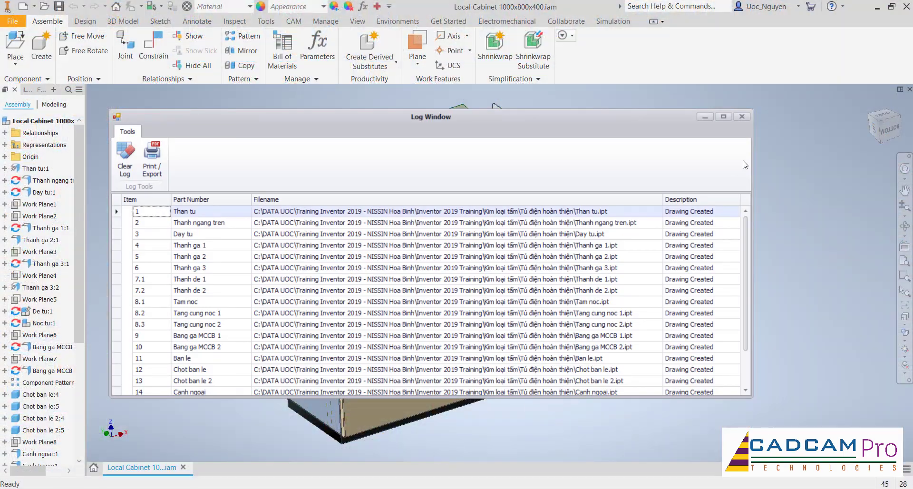
scroll(747, 245, "down", 1)
scroll(747, 245, "up", 1)
left_click(742, 117)
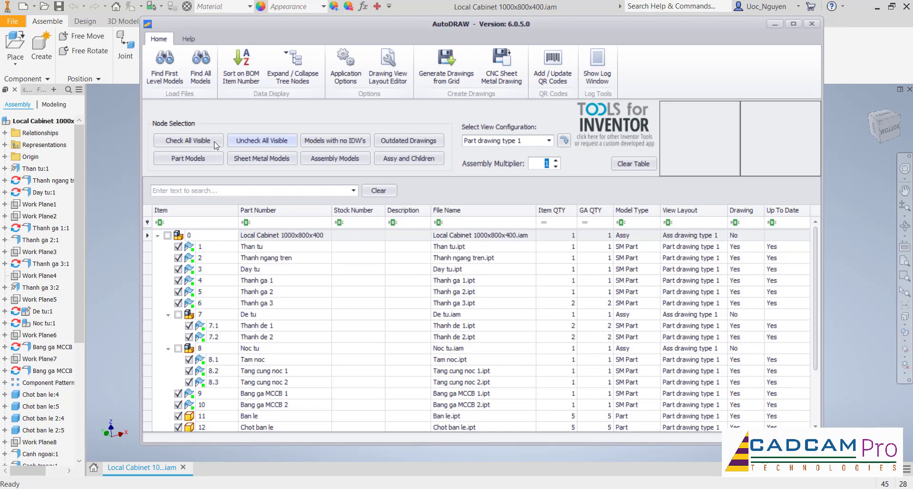
Deselect all models, then turn off model dimensions and enable bend notes on flat pattern views in the application options
left_click(242, 141)
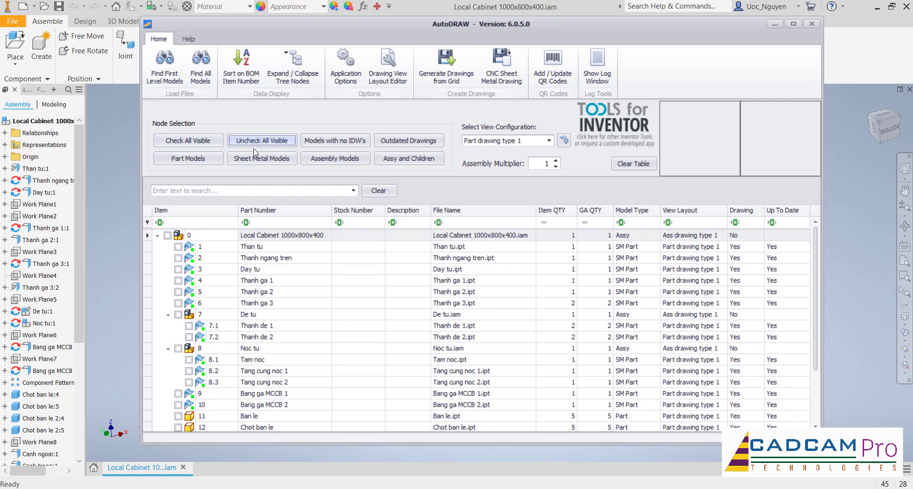
left_click(346, 60)
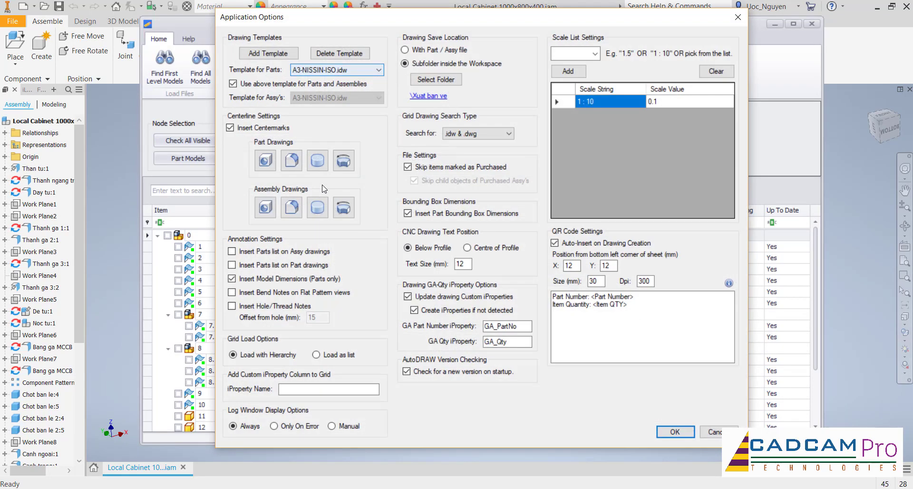
left_click(231, 279)
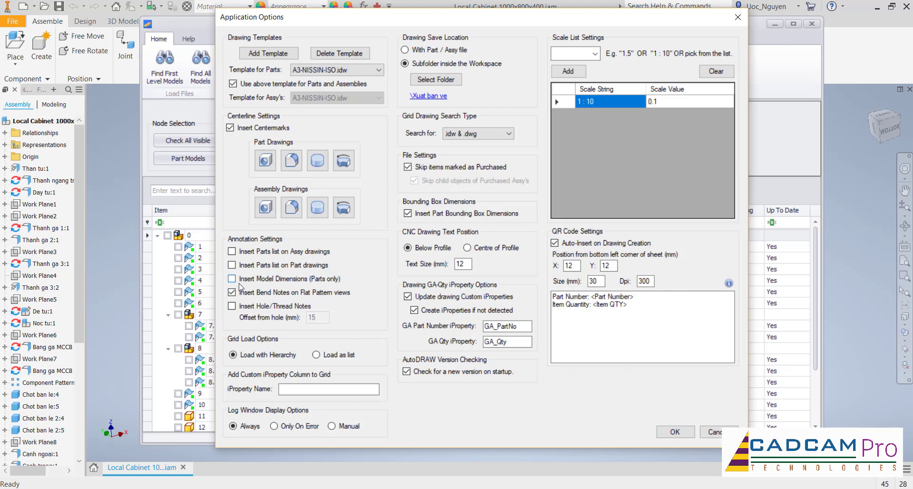
left_click(232, 279)
left_click(684, 431)
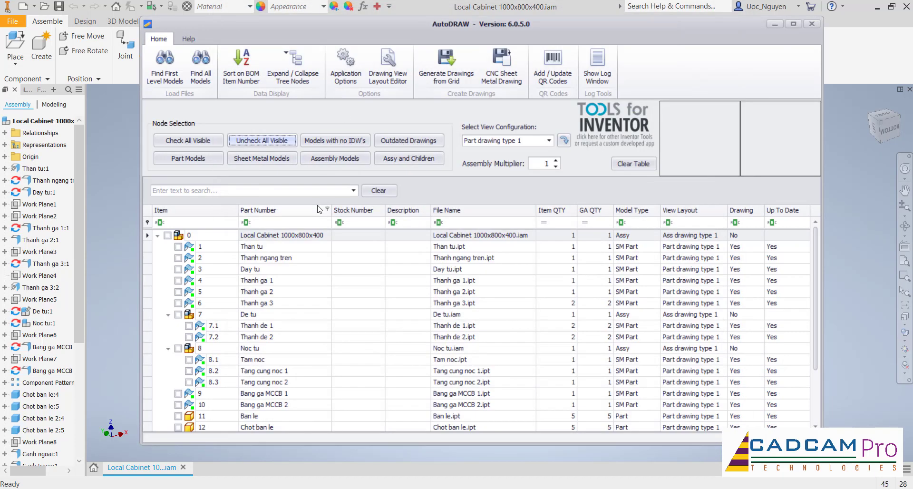
Select all sheet metal models and try to create a CNC sheet metal drawing from them
left_click(269, 161)
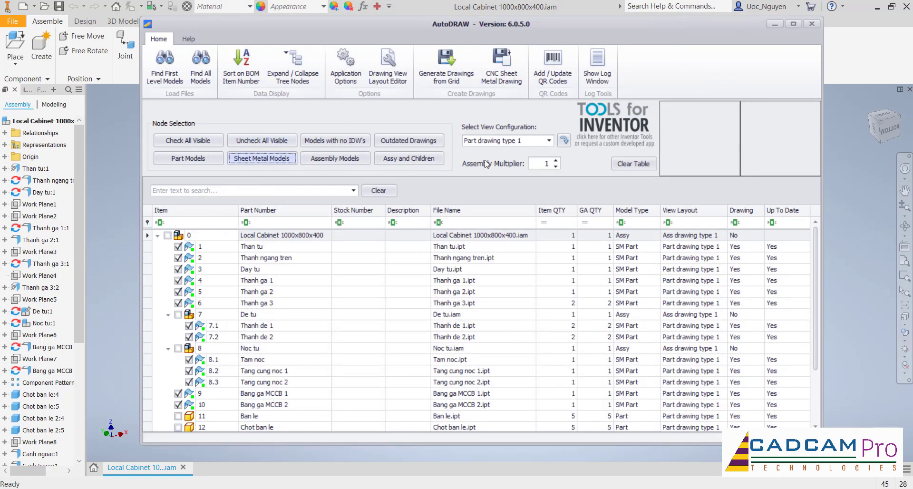
left_click(511, 80)
left_click(534, 294)
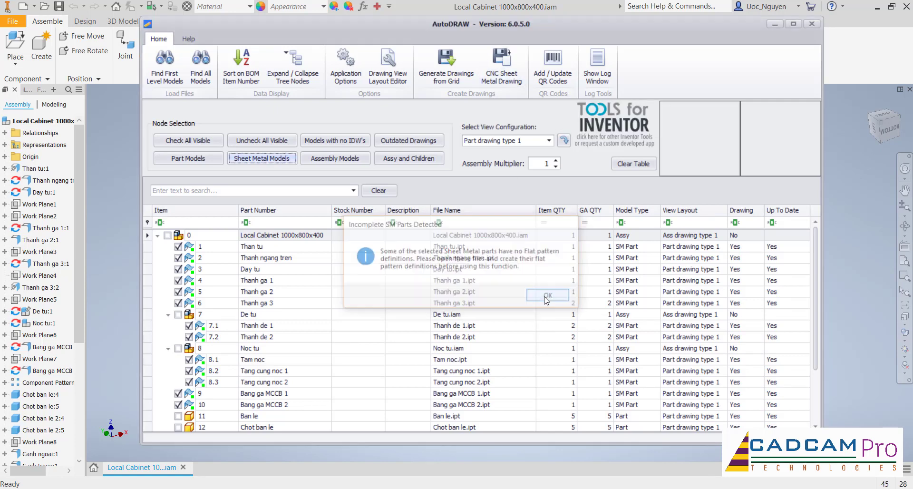
Exclude the Name Cabinet part and create the CNC sheet metal drawing with 4 parts per row
scroll(441, 305, "down", 2)
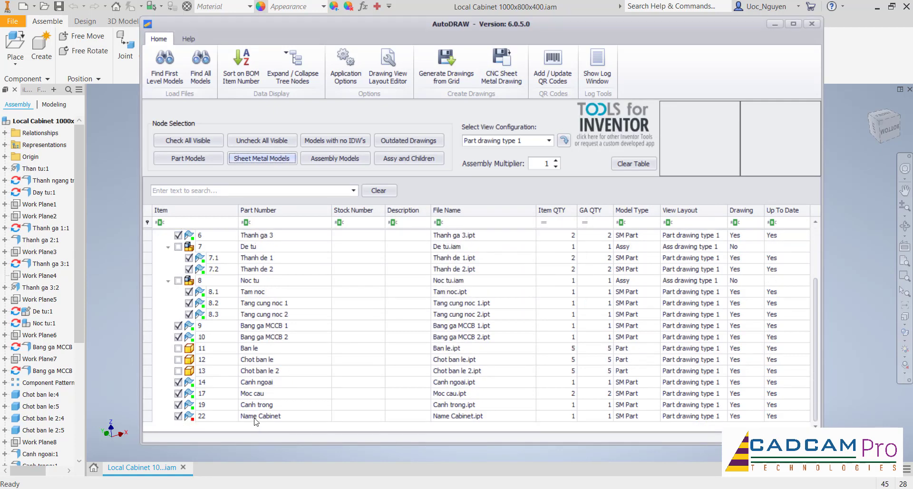
left_click(179, 415)
scroll(383, 377, "up", 2)
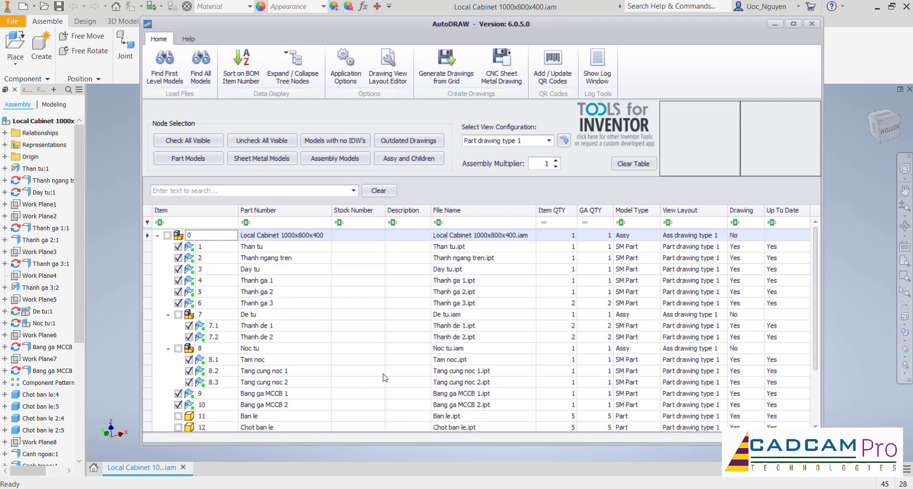
left_click(515, 75)
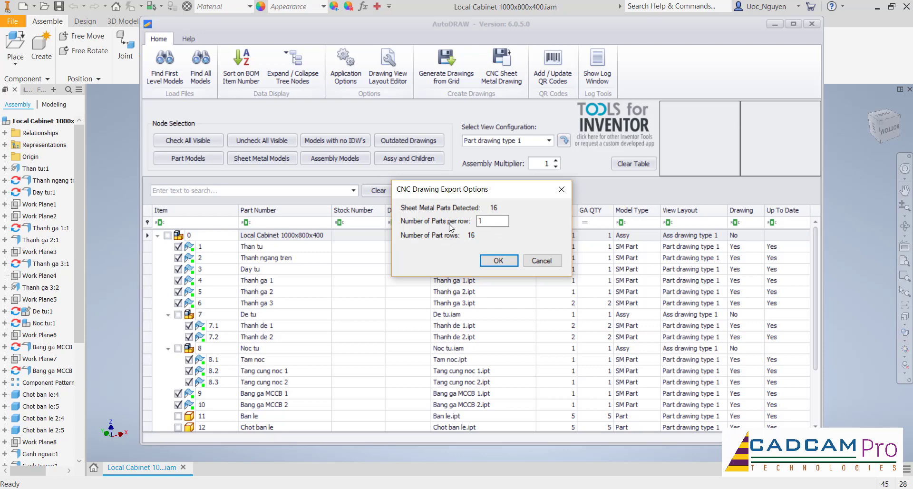
left_click(481, 223)
left_click(499, 262)
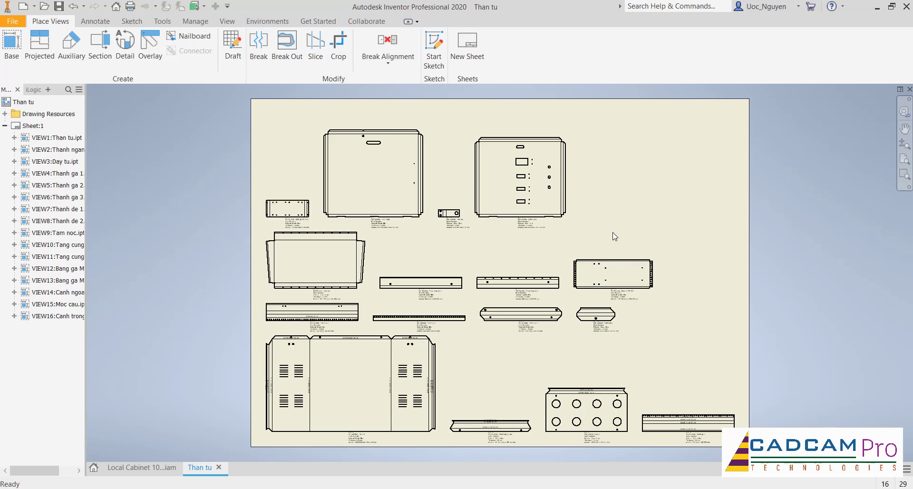
Examine the flat patterns in the CNC drawing, including their bend notes and the part information texts below them
middle_click_drag(617, 229, 656, 198)
scroll(355, 225, "up", 5)
middle_click_drag(448, 267, 431, 354)
middle_click_drag(519, 217, 496, 301)
scroll(569, 278, "up", 6)
scroll(392, 227, "down", 5)
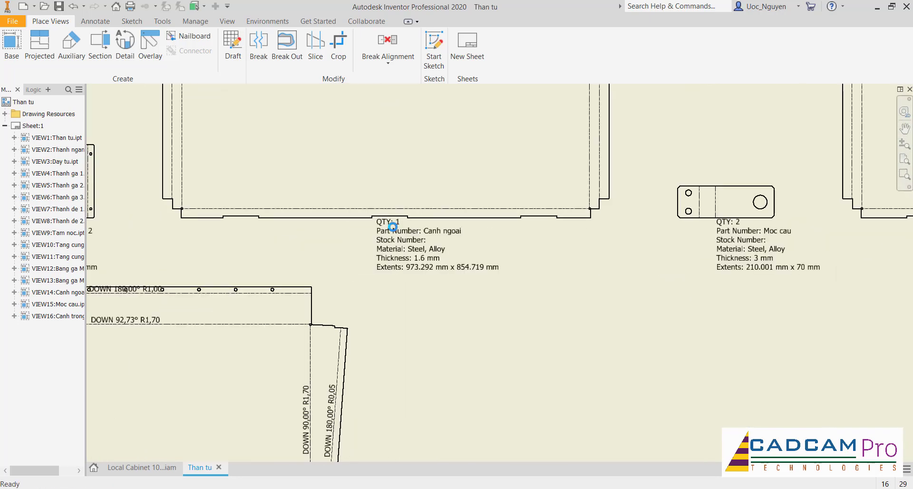
scroll(392, 227, "down", 3)
scroll(407, 259, "up", 6)
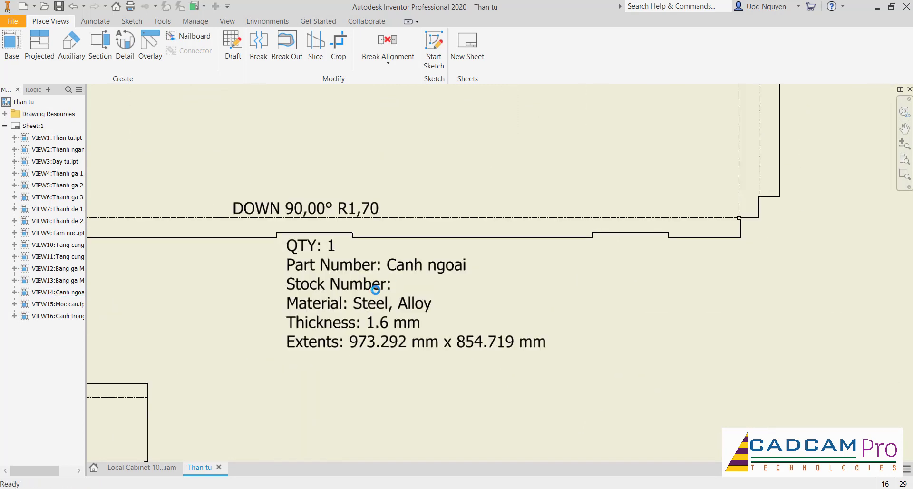
left_click(377, 343)
scroll(369, 316, "down", 5)
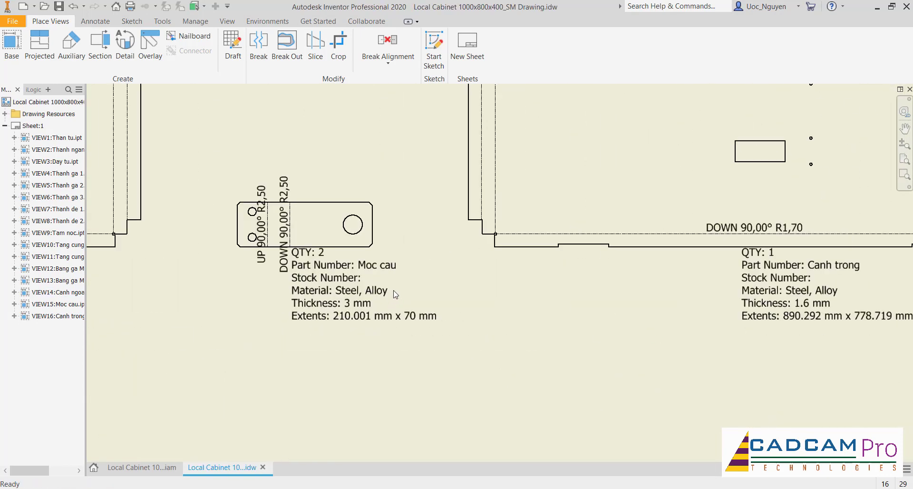
scroll(395, 294, "down", 6)
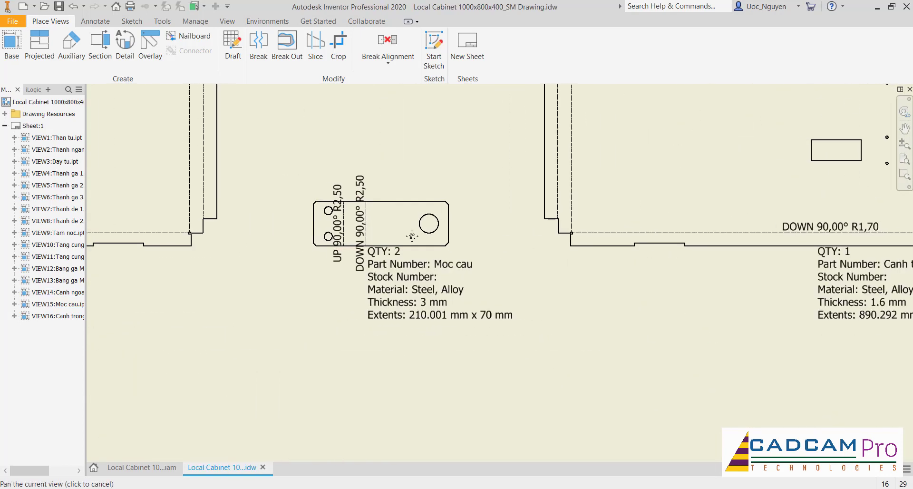
Examine the Than tu flat pattern in the CNC drawing, including its part information text, bend notes and upper edge cutouts
scroll(405, 348, "up", 6)
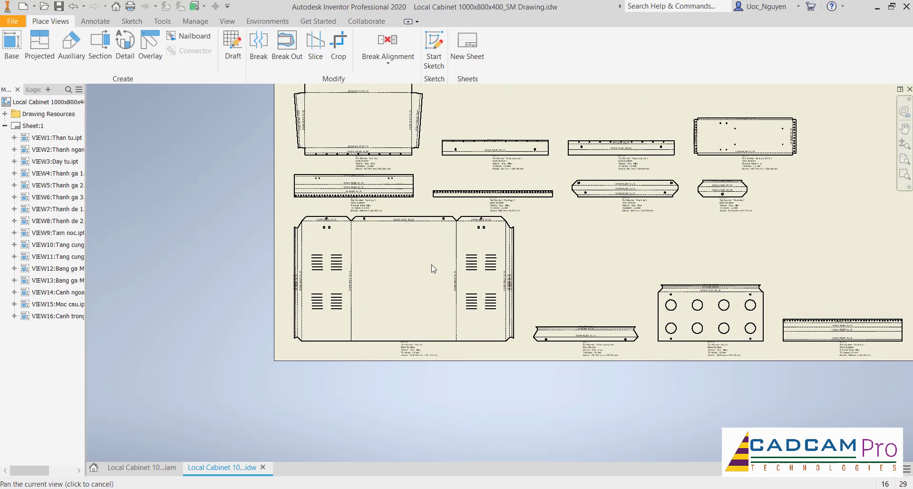
left_click(405, 348)
scroll(404, 347, "up", 3)
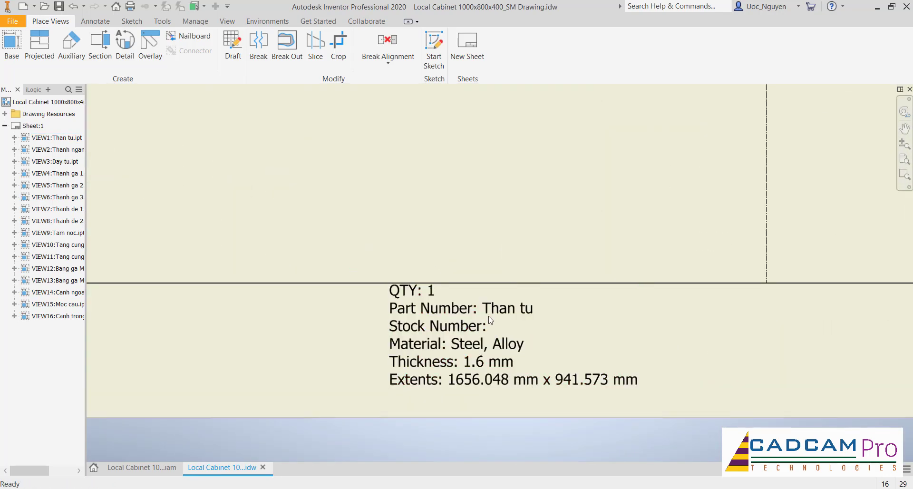
scroll(489, 371, "down", 4)
middle_click_drag(460, 236, 356, 336)
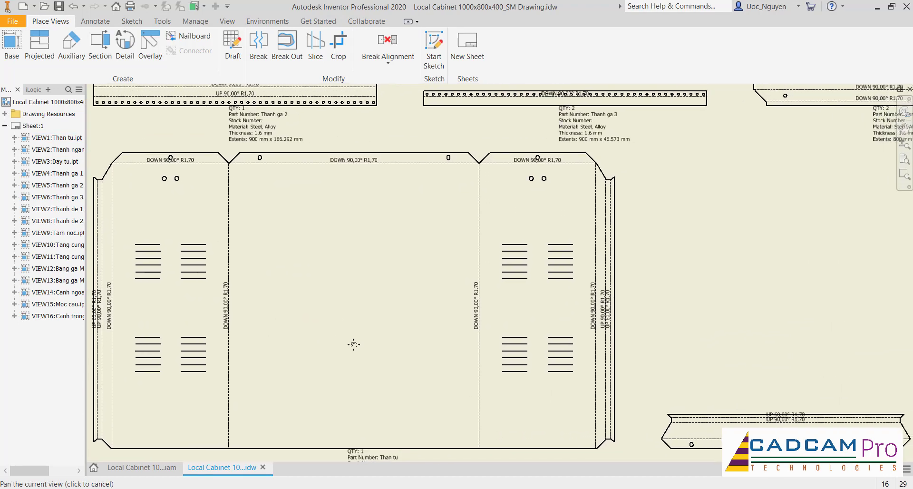
scroll(504, 166, "up", 3)
scroll(503, 165, "up", 3)
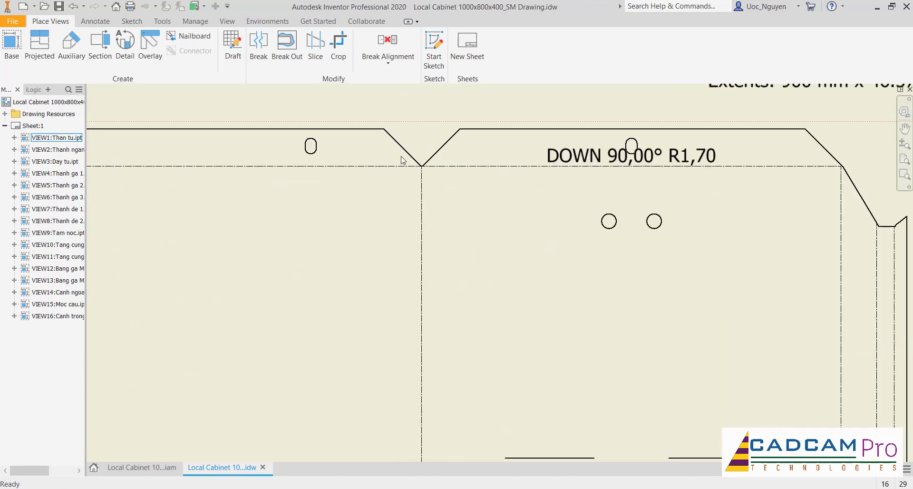
Inspect the Thanh ngang tren and Day tu flat patterns with their part information texts, and review the whole CNC sheet layout
scroll(401, 157, "down", 6)
middle_click_drag(592, 238, 424, 224)
scroll(482, 366, "up", 6)
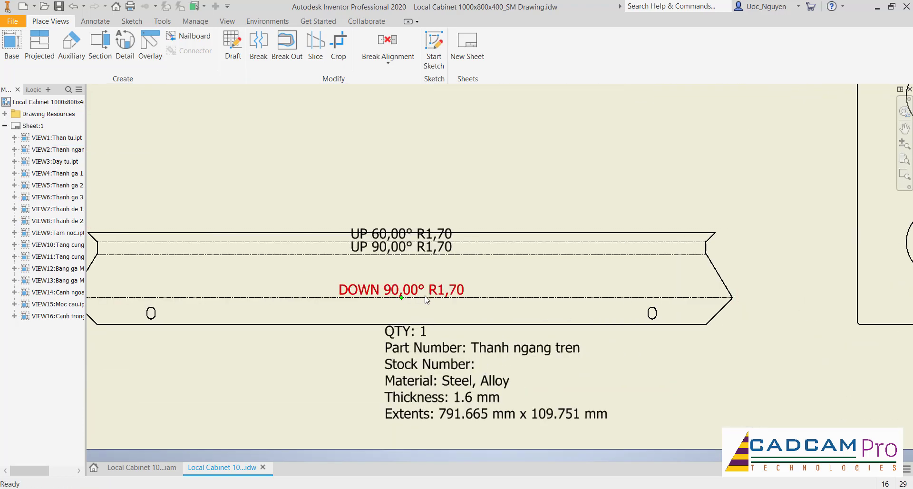
scroll(426, 299, "down", 5)
middle_click_drag(724, 324, 541, 344)
scroll(541, 343, "up", 4)
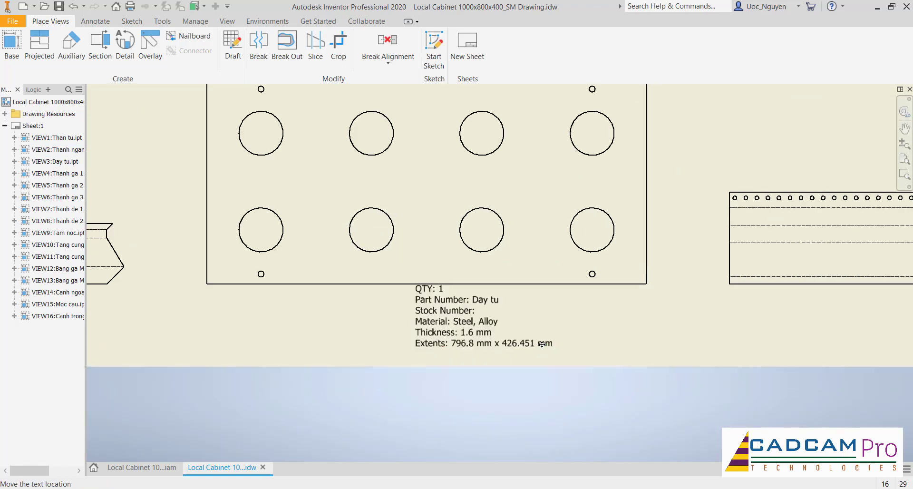
scroll(542, 343, "down", 8)
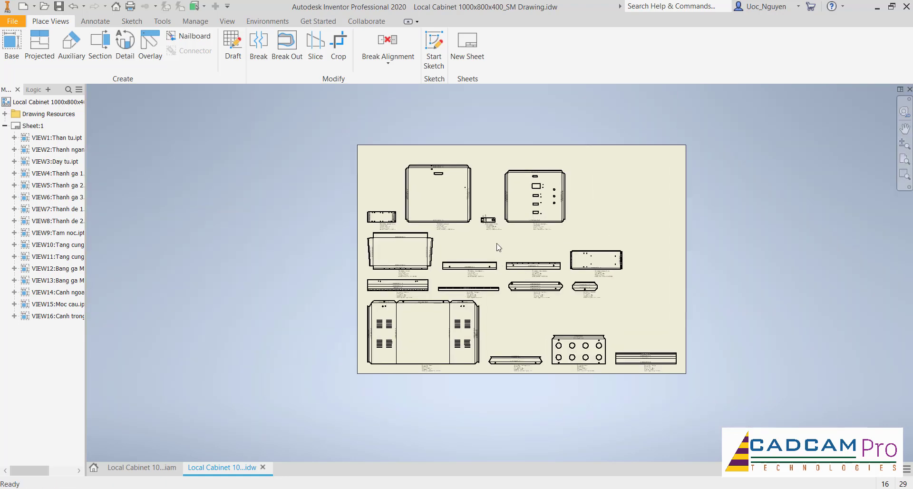
scroll(498, 246, "up", 3)
scroll(507, 259, "down", 2)
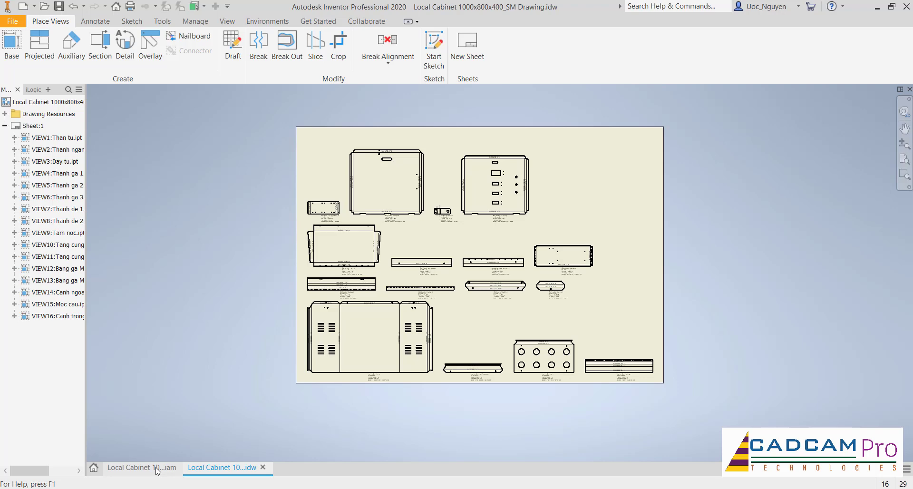
Switch to File Explorer and open the generated part drawing Day tu.idw from the Xuat ban ve folder
mouse_move(157, 470)
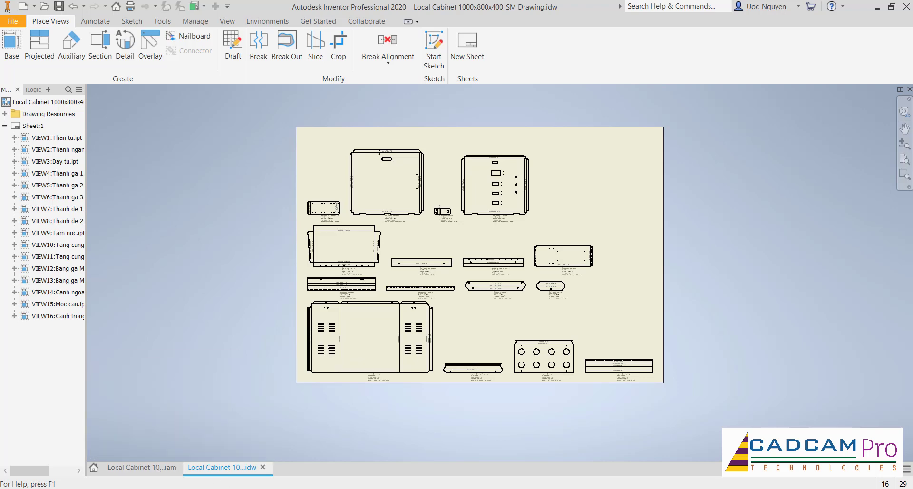
key("alt+Tab")
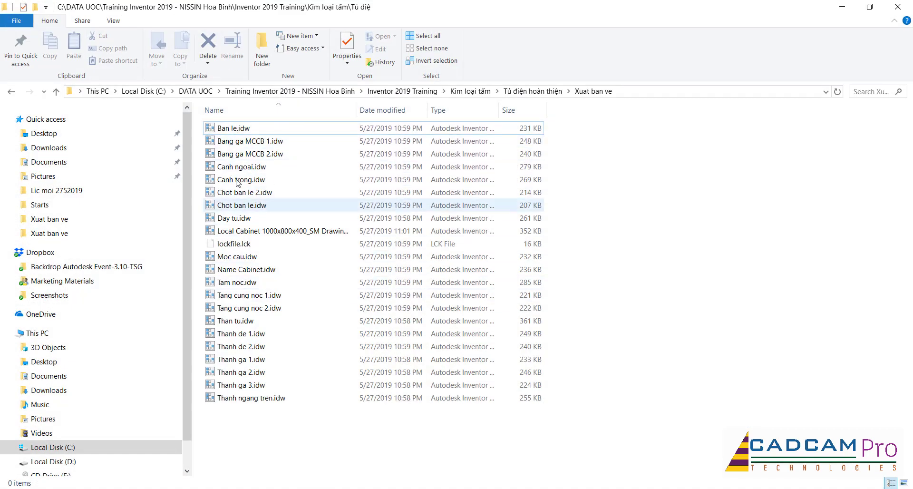
right_click(233, 221)
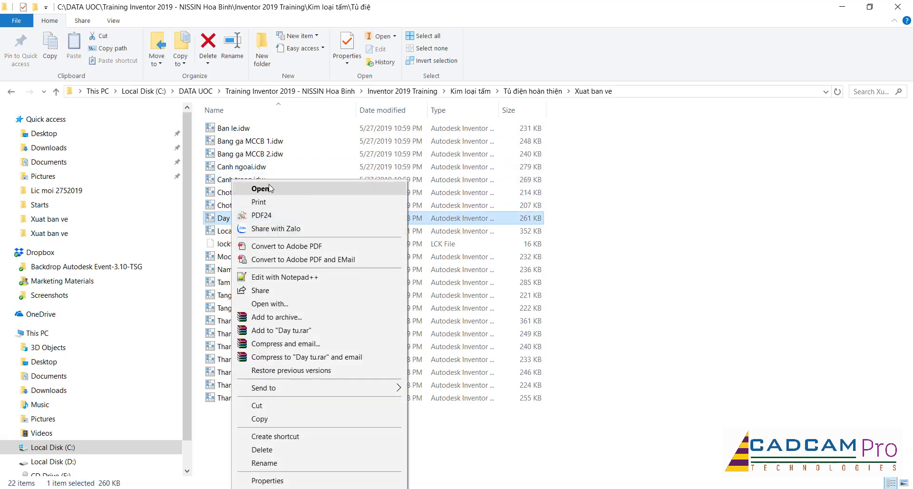
left_click(269, 189)
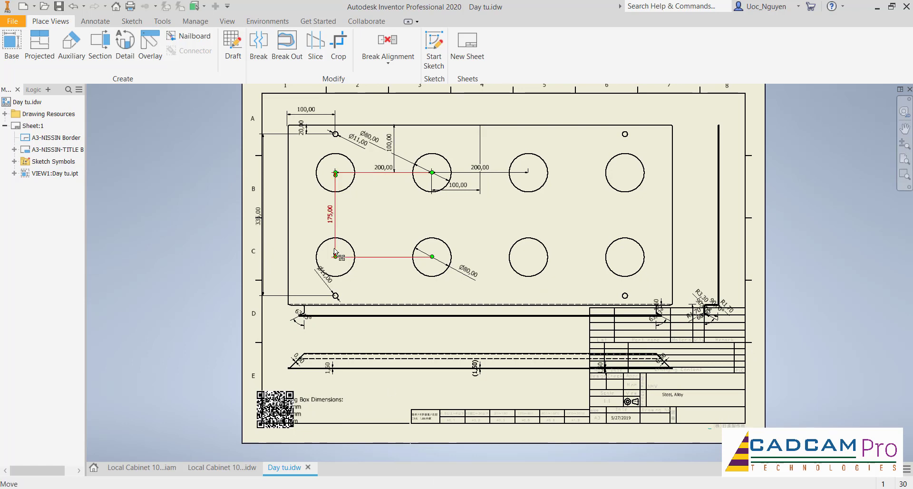
Return to the Local Cabinet 1000x800x400_SM Drawing and view the complete flat pattern sheet
left_click(228, 468)
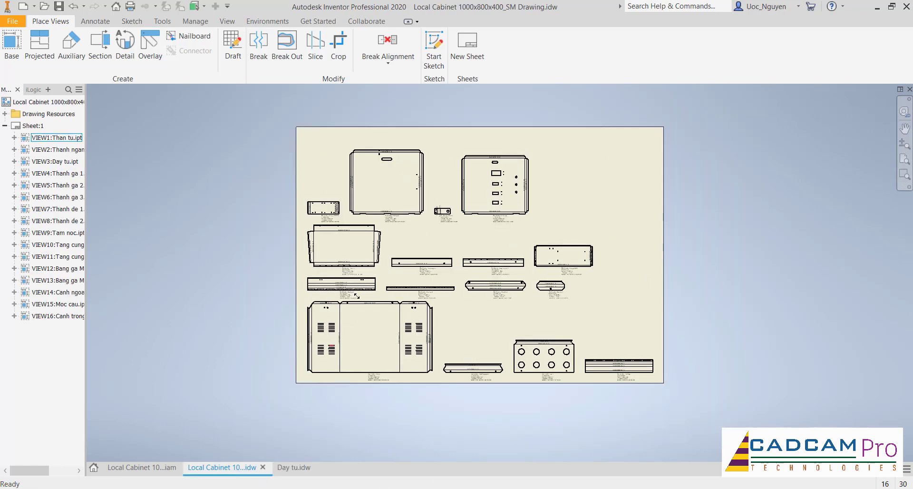
middle_click_drag(595, 306, 592, 312)
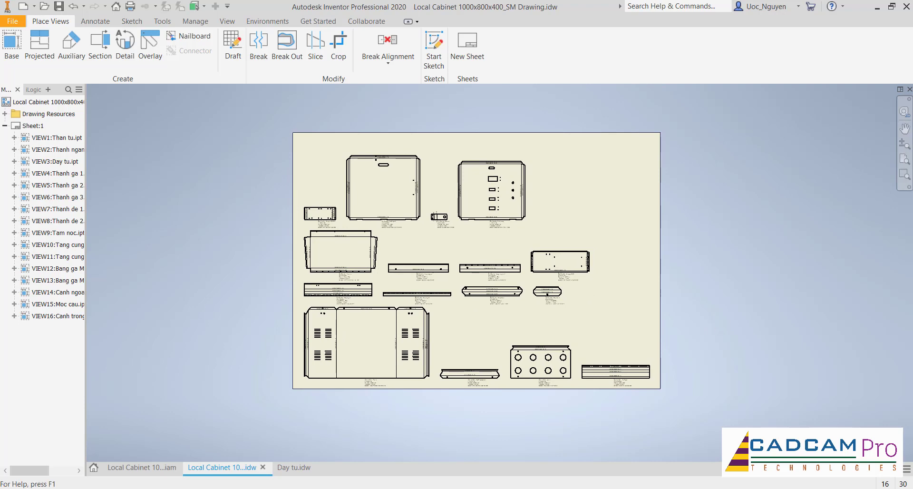